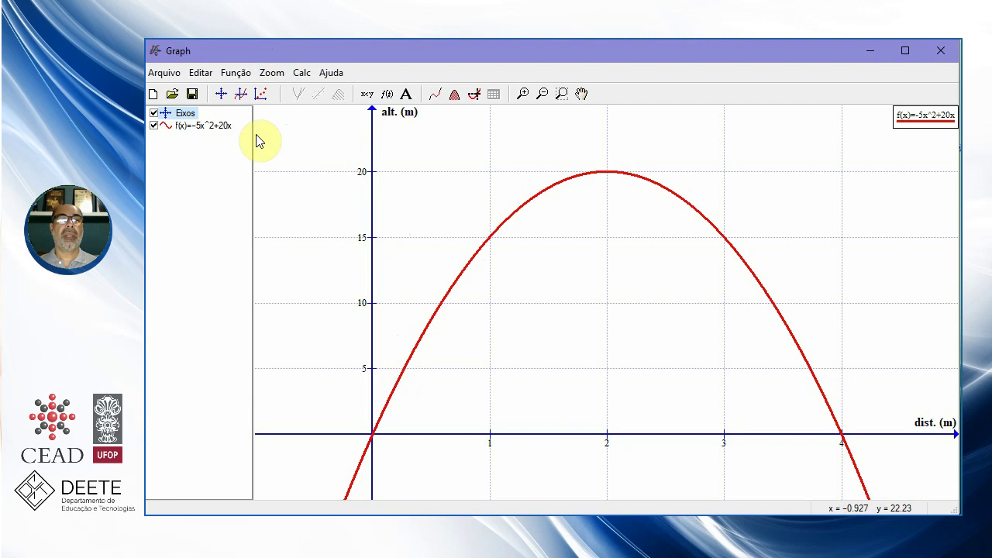
# Save the parabola graph in the Tarefa folder under the file name grafico_1.
pyautogui.click(177, 77)
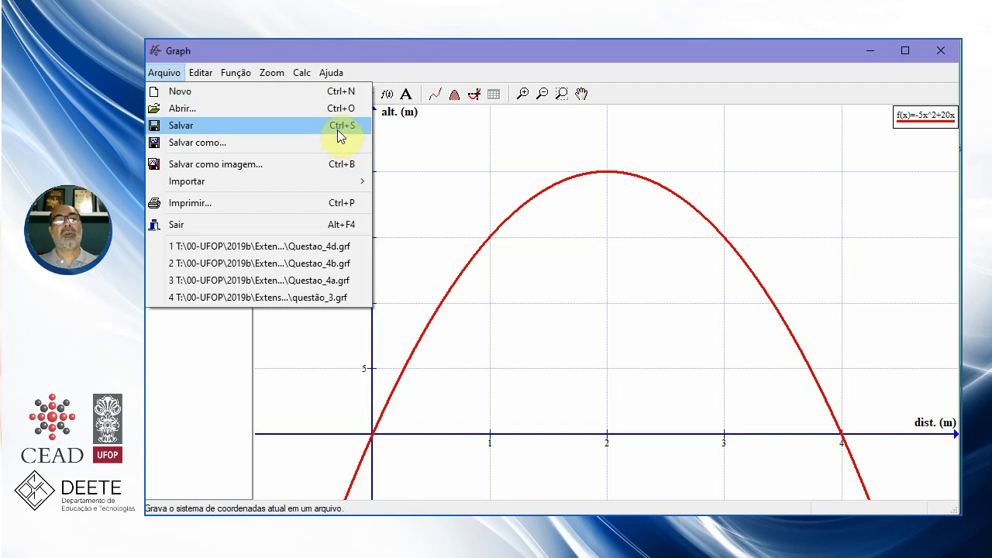
pyautogui.click(414, 150)
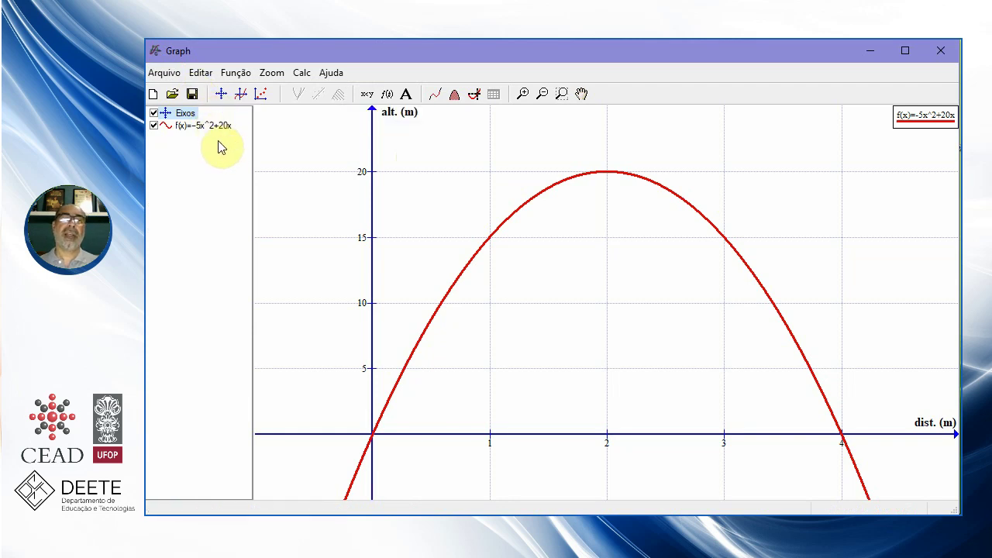
pyautogui.click(192, 94)
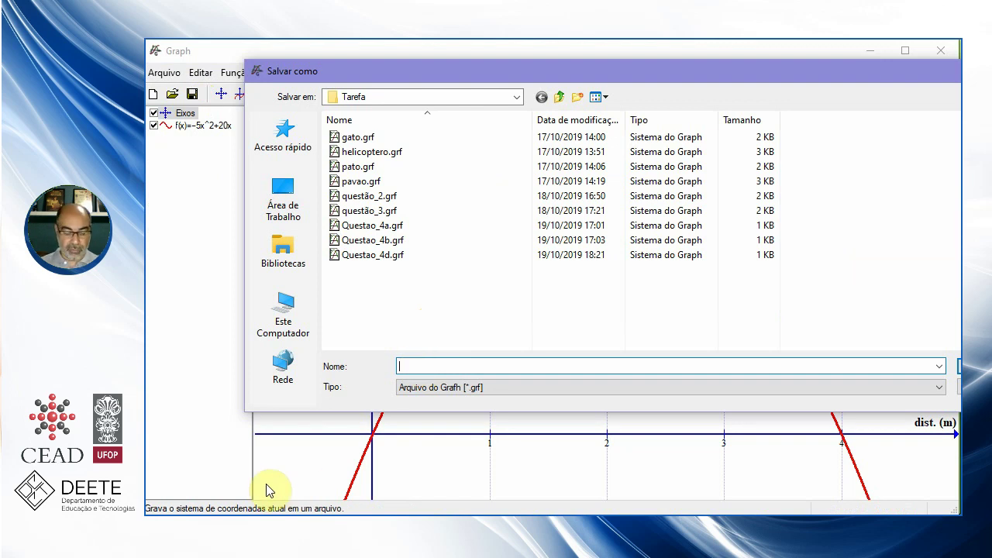
pyautogui.write('g')
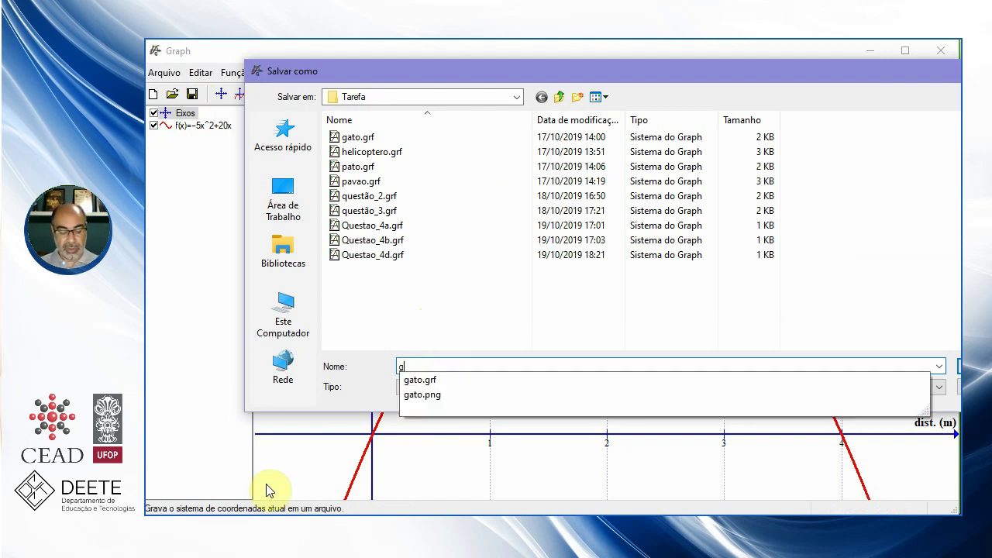
pyautogui.write('rafico_1')
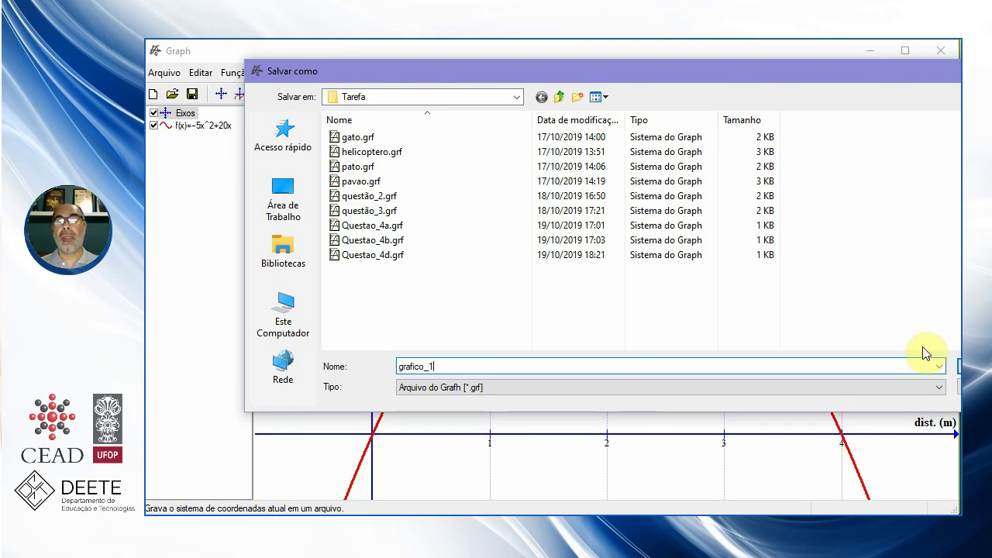
pyautogui.moveTo(690, 75); pyautogui.dragTo(625, 74)
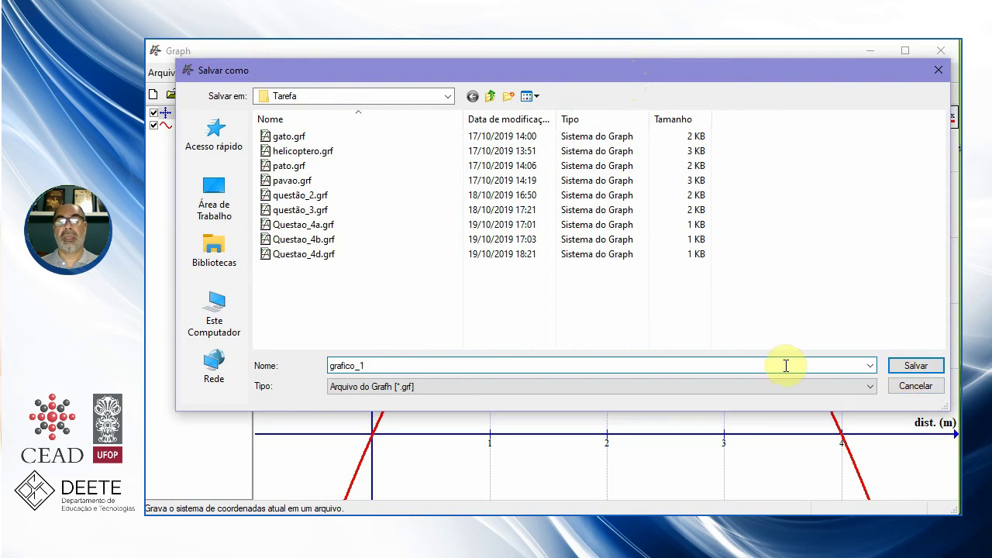
pyautogui.click(913, 372)
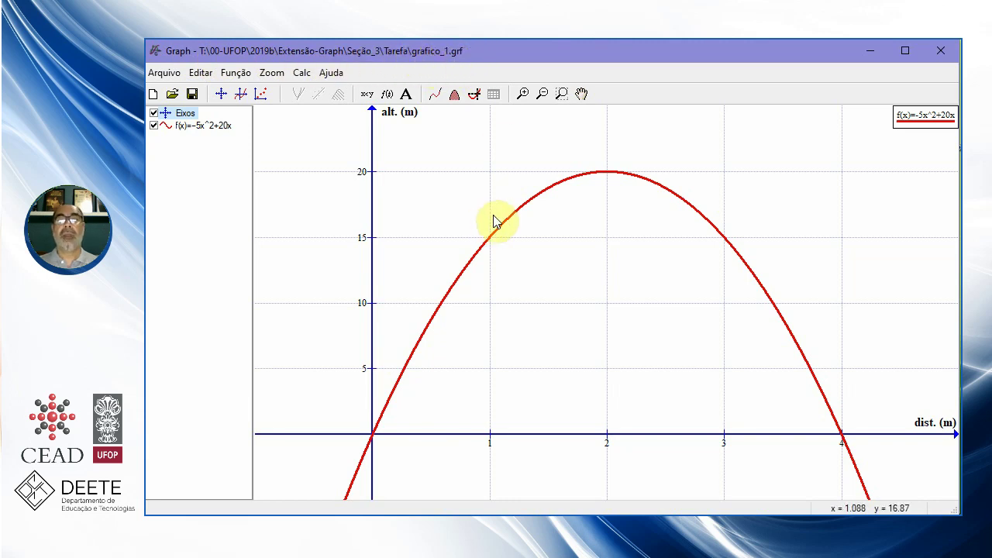
# Start a new blank coordinate system and reopen the saved file grafico_1.grf from the Tarefa folder.
pyautogui.click(171, 74)
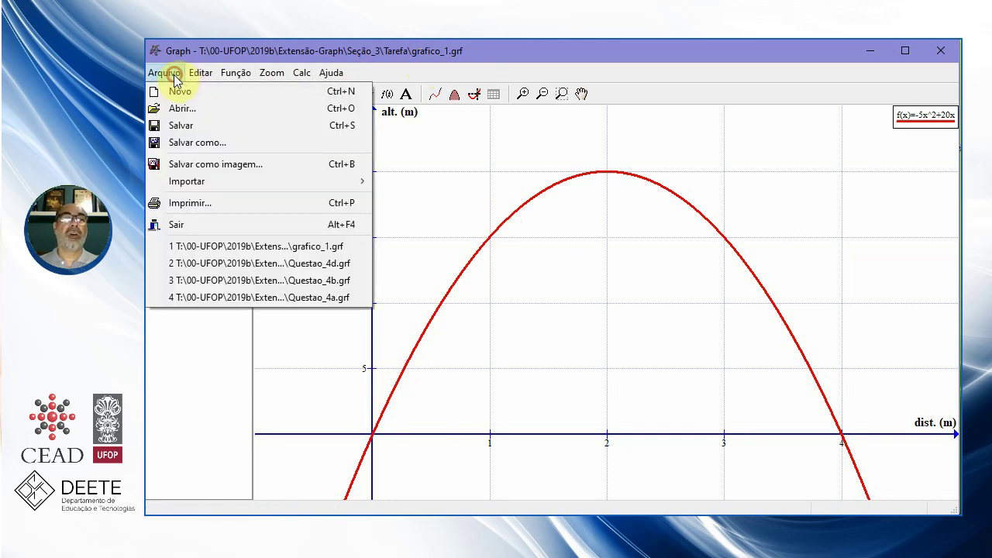
pyautogui.click(187, 93)
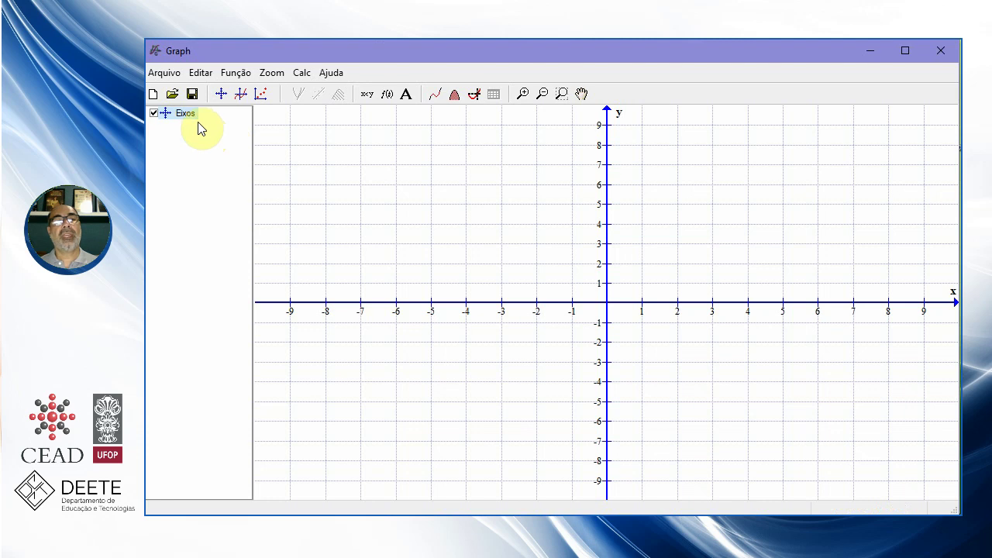
pyautogui.click(166, 76)
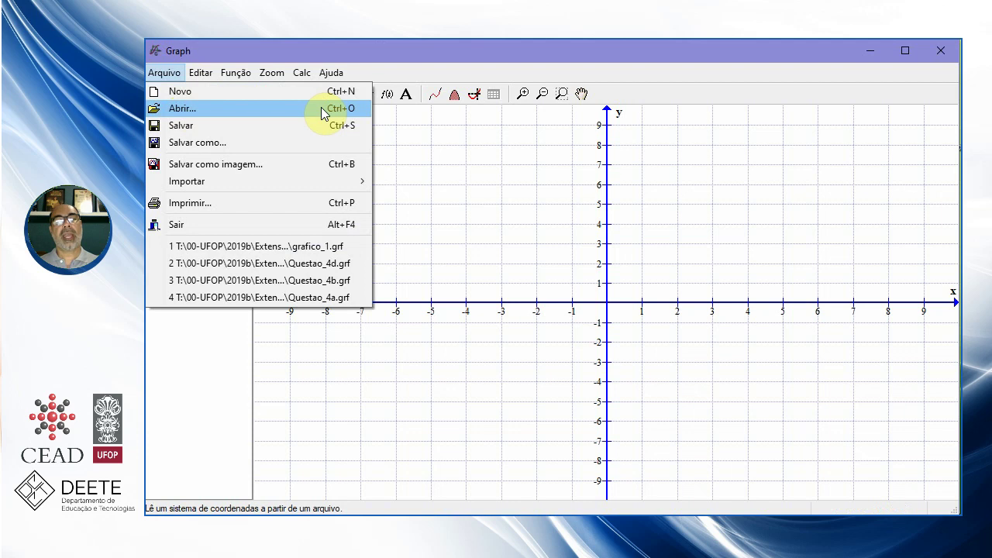
pyautogui.click(405, 155)
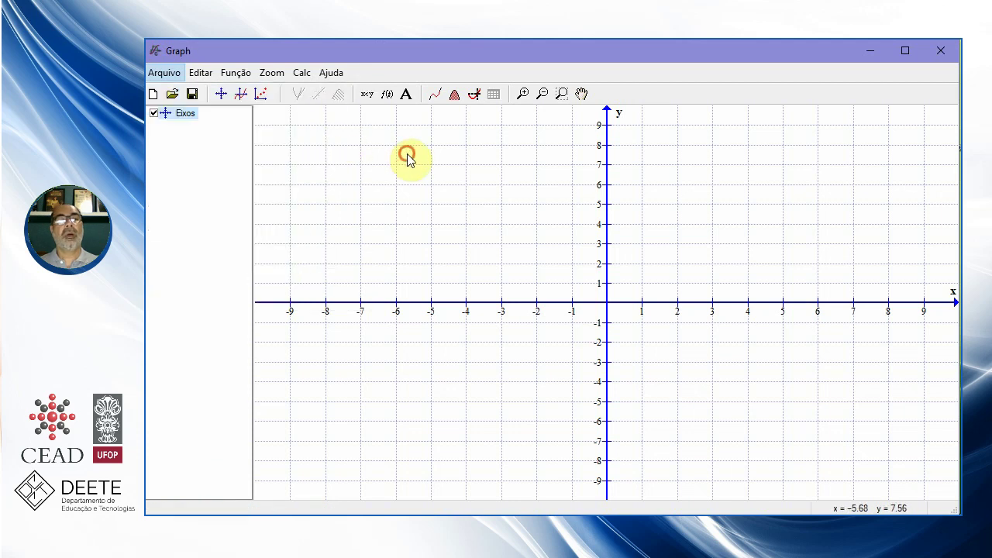
pyautogui.click(172, 95)
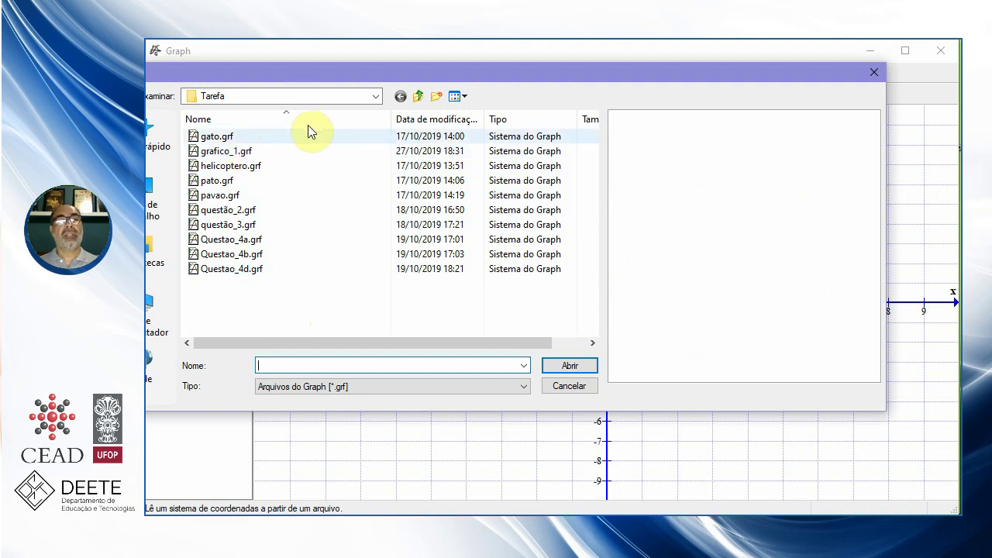
pyautogui.click(215, 155)
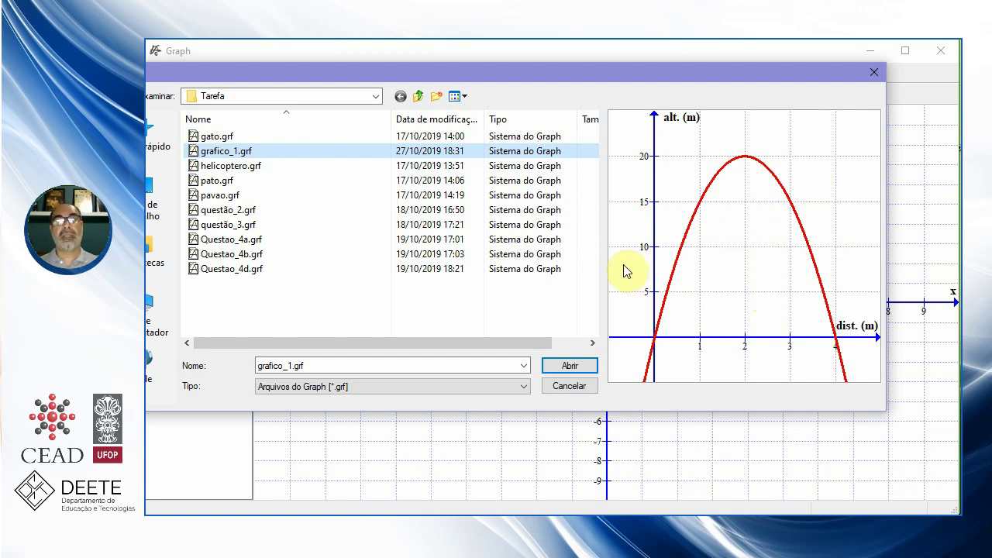
pyautogui.click(569, 369)
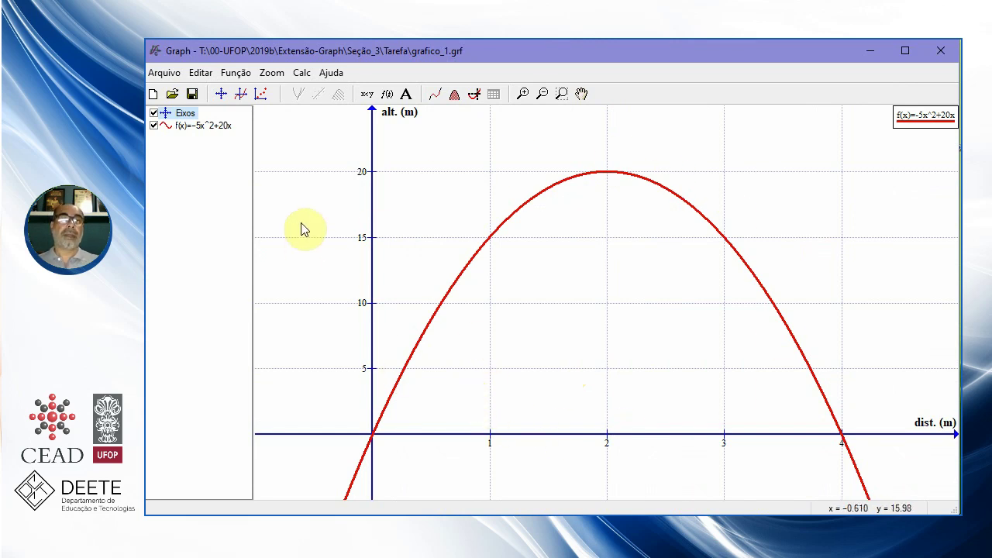
# Insert the standard function f(x)=-x+10 into the graph alongside the parabola.
pyautogui.click(163, 73)
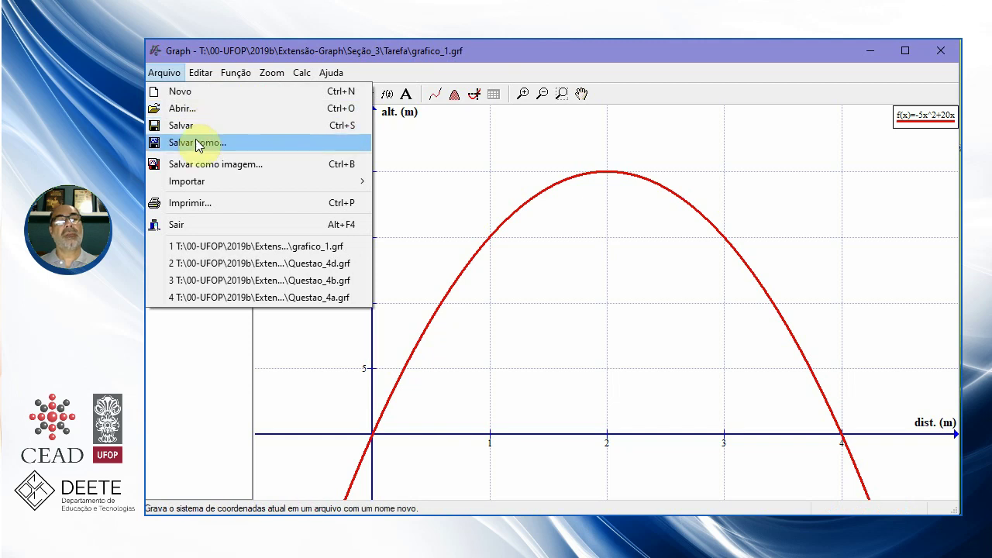
pyautogui.click(414, 159)
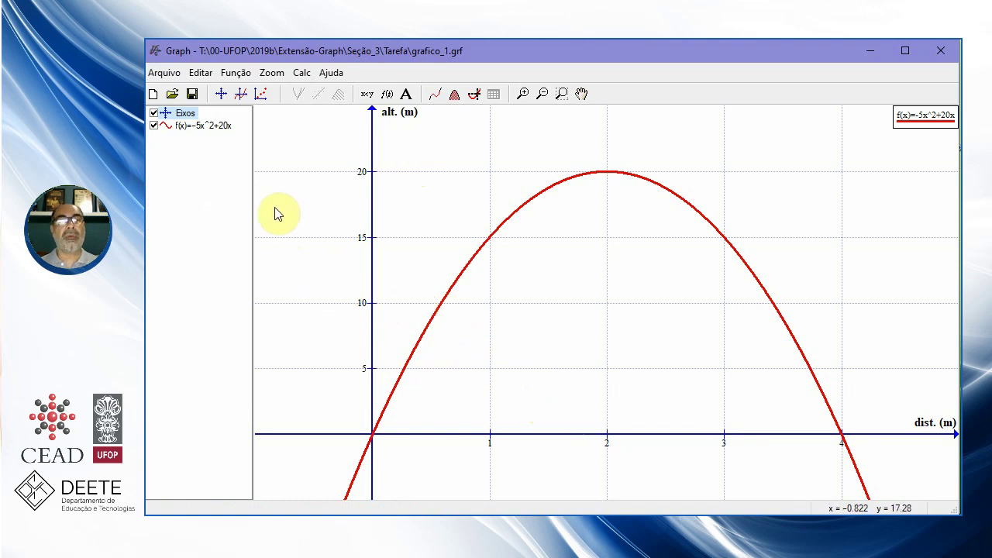
pyautogui.press('Insert')
pyautogui.click(455, 184)
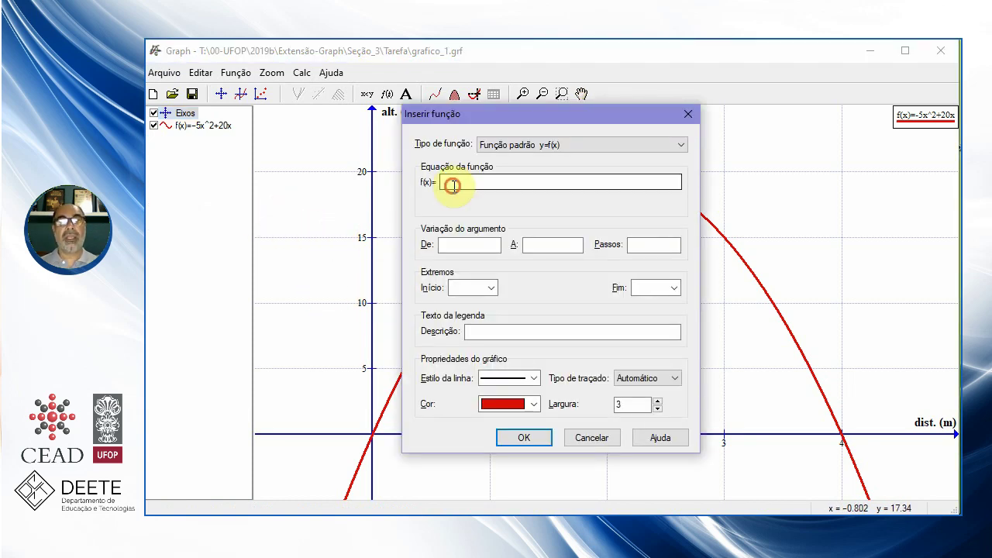
pyautogui.write('-x')
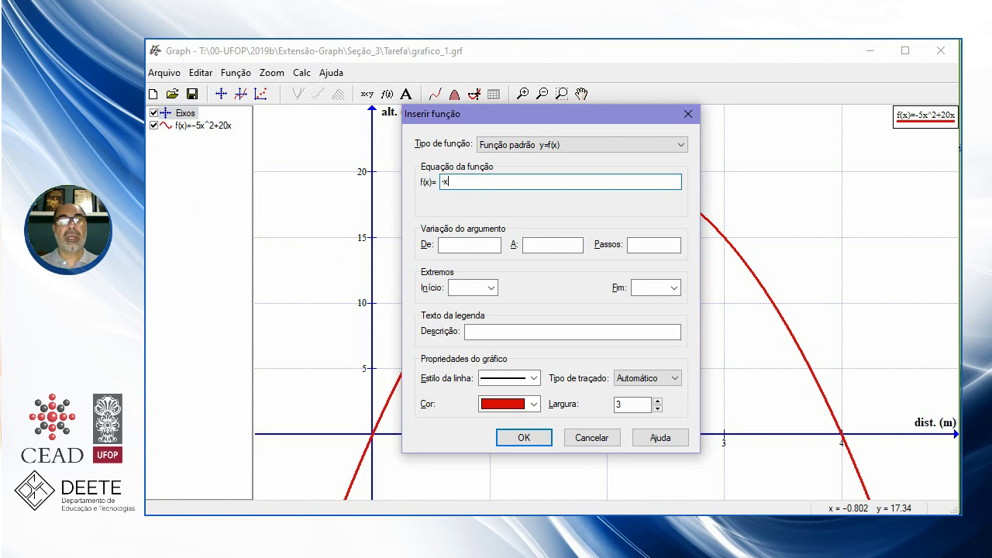
pyautogui.write('+')
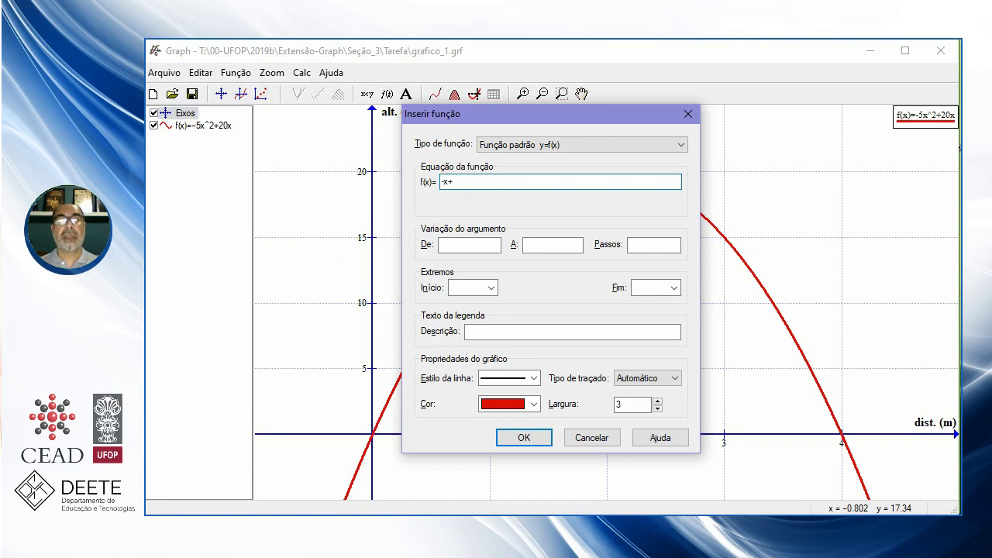
pyautogui.write('10')
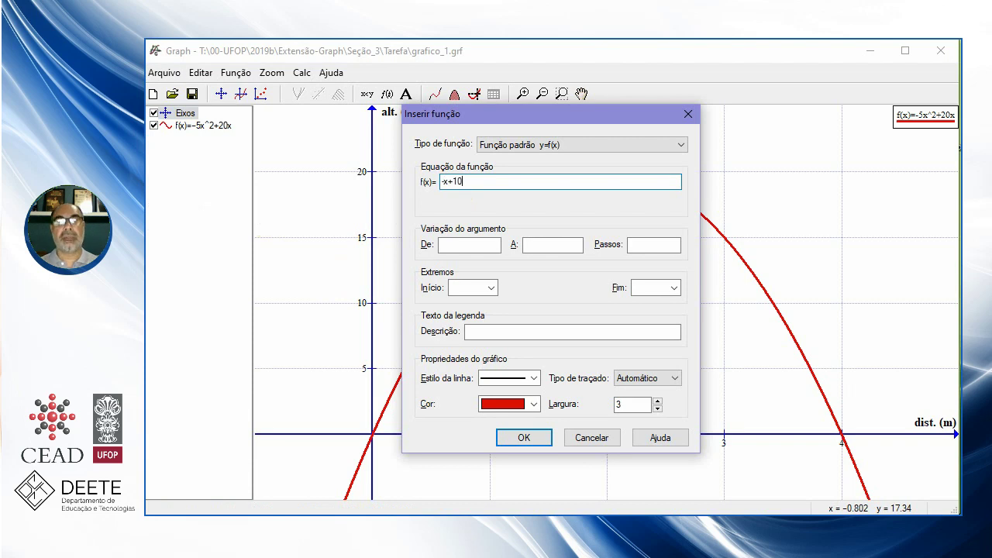
pyautogui.click(523, 437)
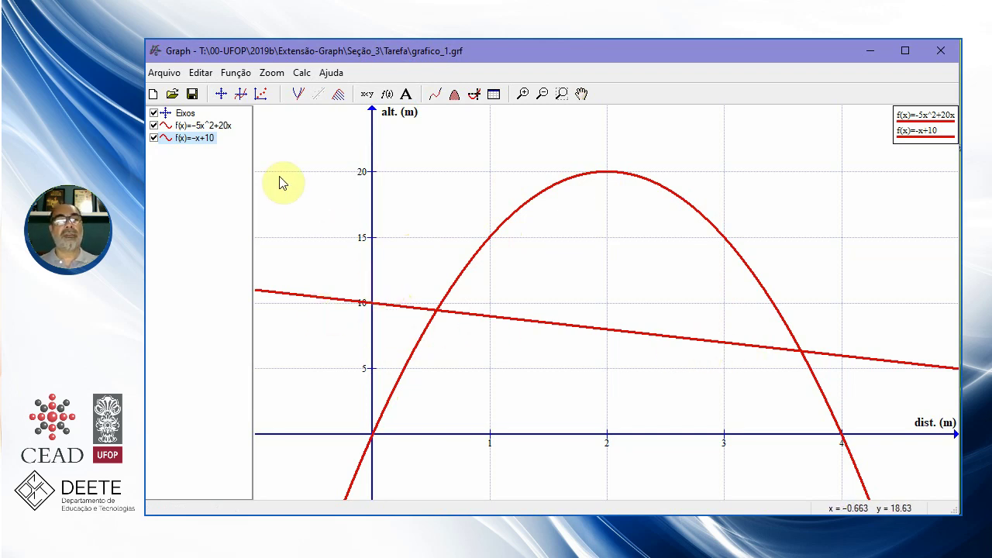
# Save the graph with both functions as a separate file named grafico_2 in the Tarefa folder.
pyautogui.click(169, 74)
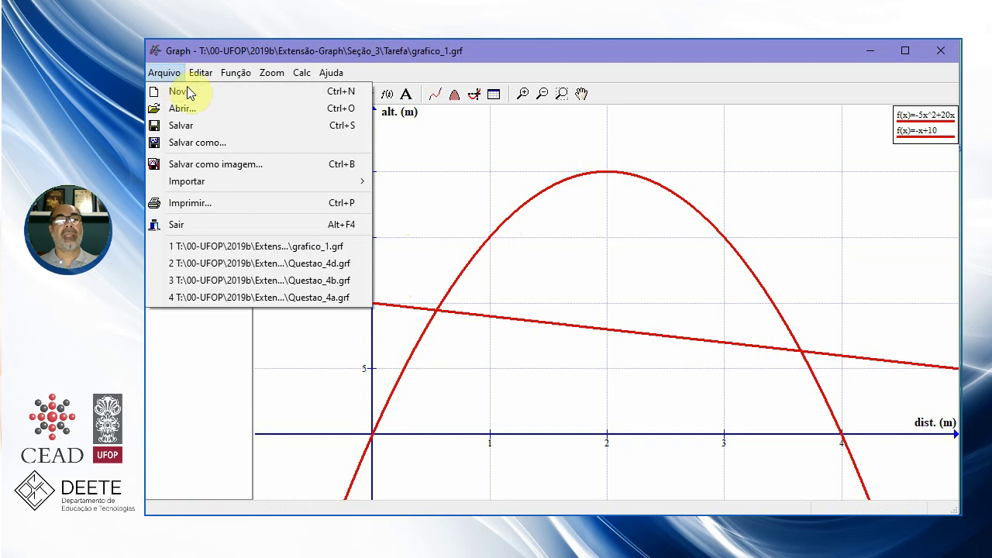
pyautogui.click(206, 142)
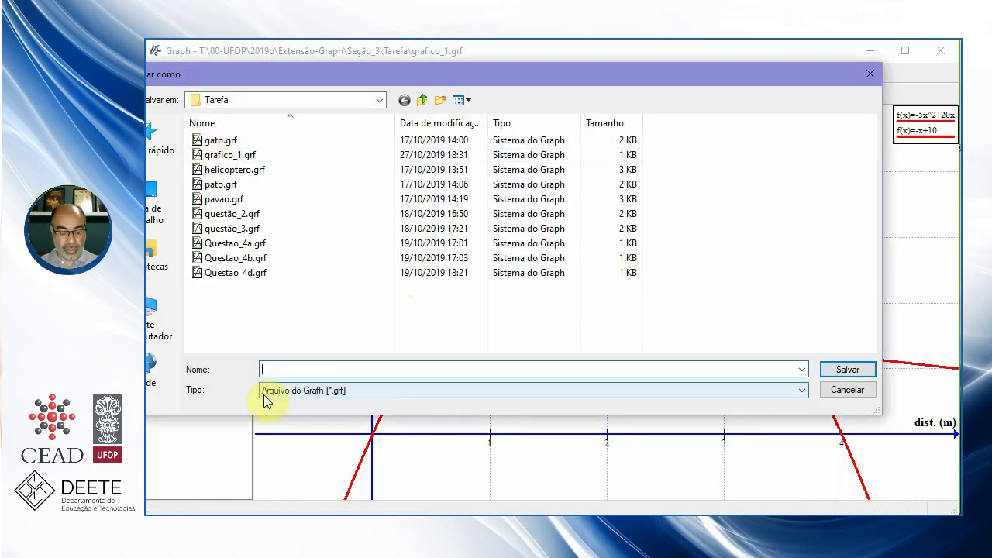
pyautogui.write('graficos')
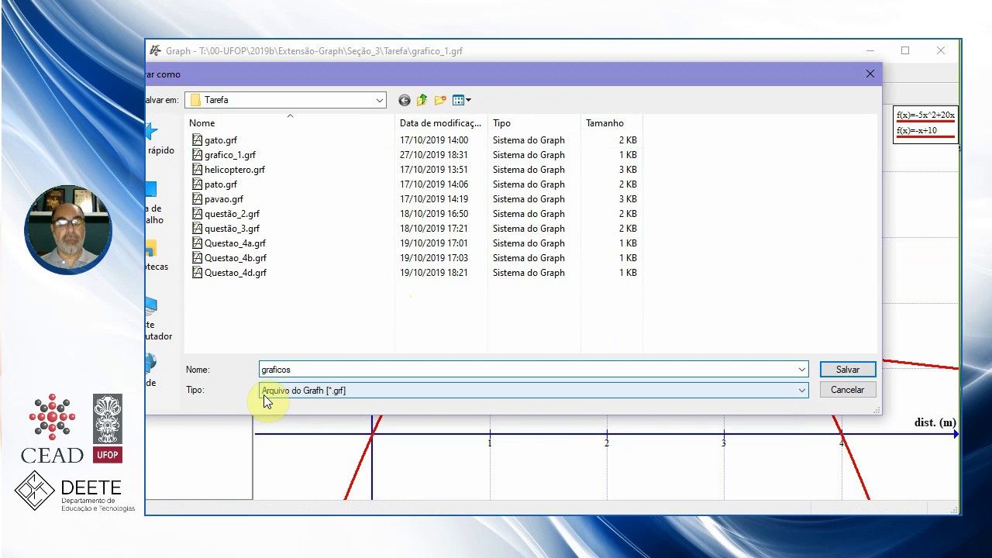
pyautogui.press('BackSpace')
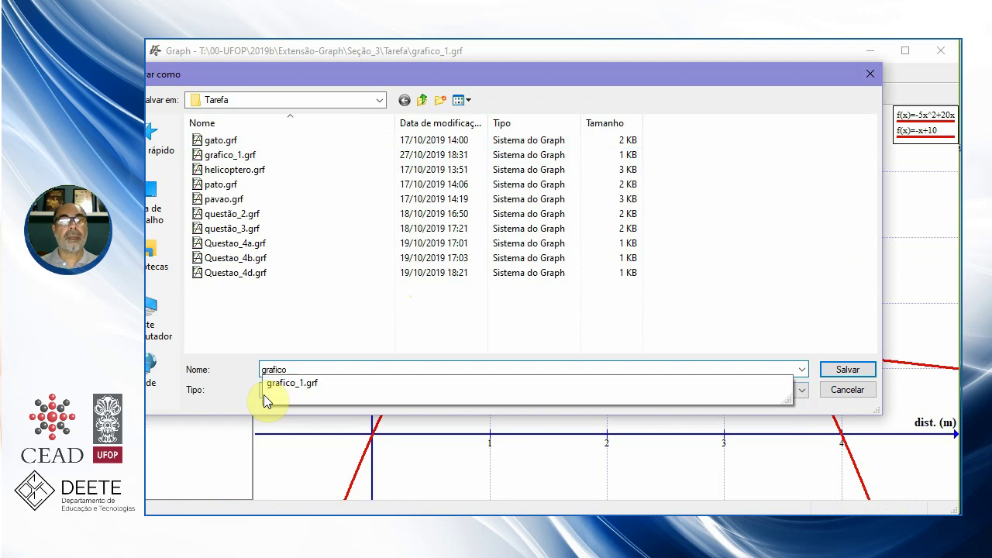
pyautogui.write('_2')
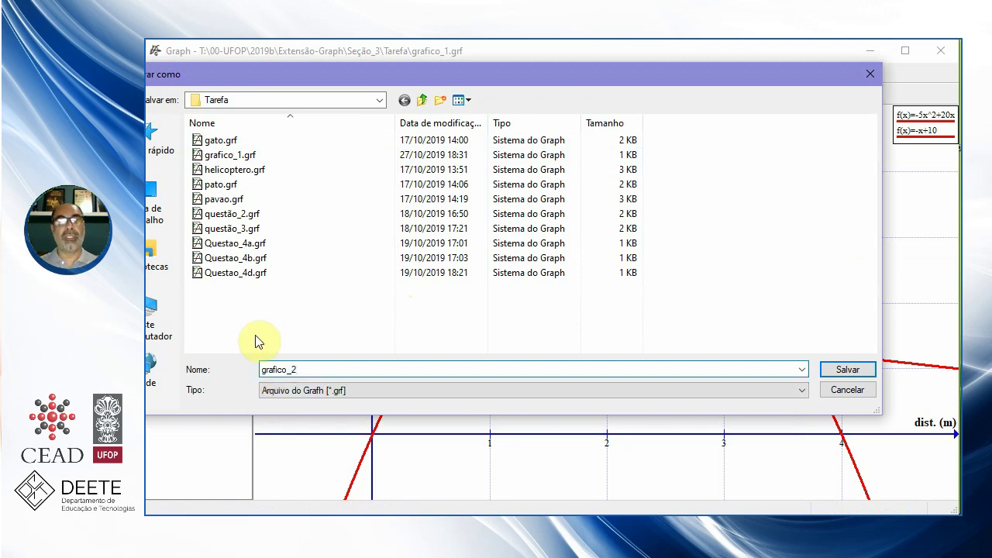
pyautogui.click(848, 369)
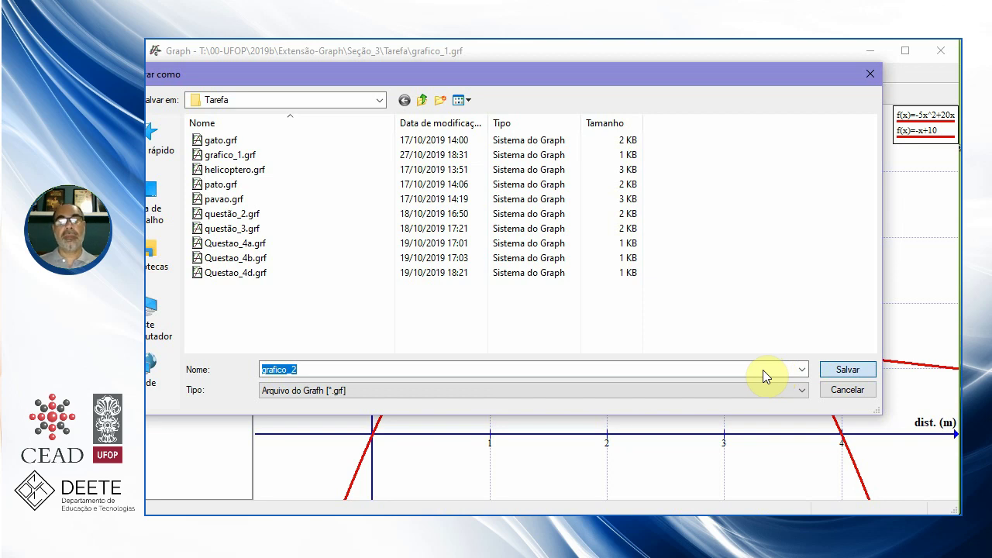
pyautogui.press('Return')
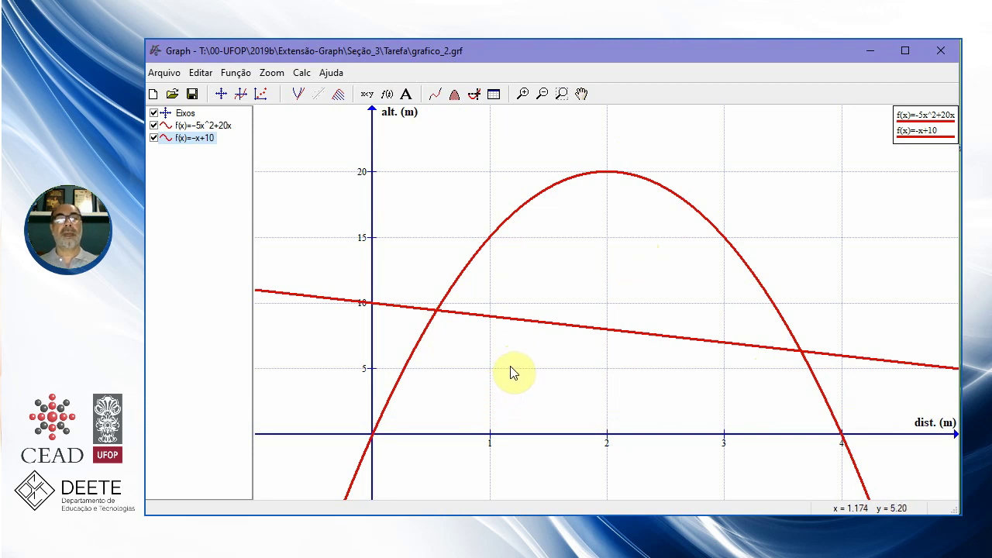
# Start a new blank coordinate system and open grafico_2.grf after comparing its preview with that of grafico_1.grf.
pyautogui.click(172, 72)
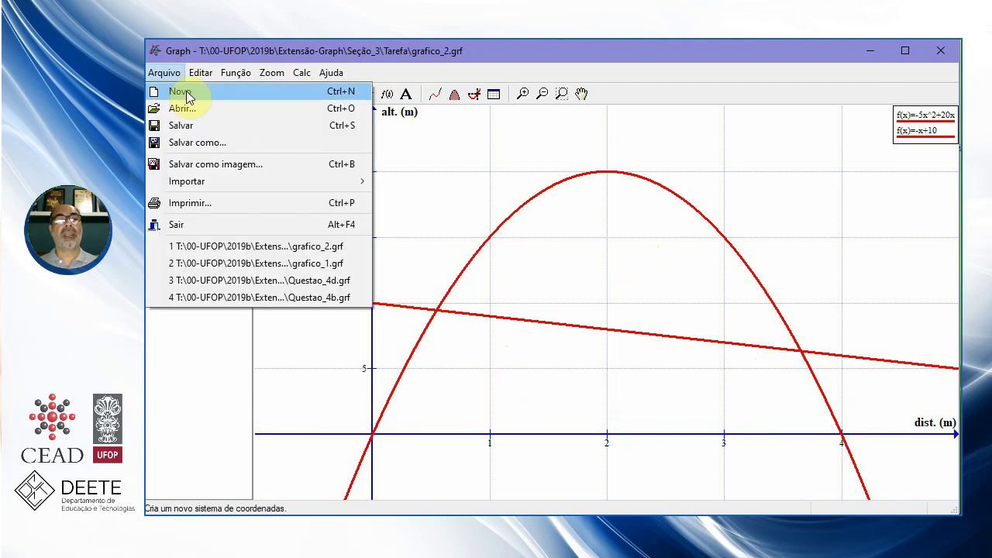
pyautogui.click(186, 91)
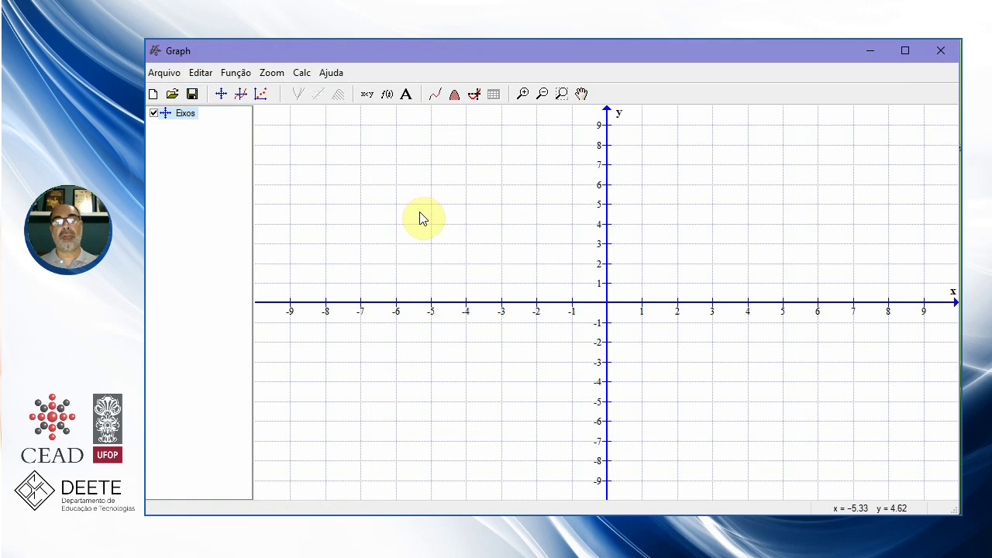
pyautogui.click(173, 94)
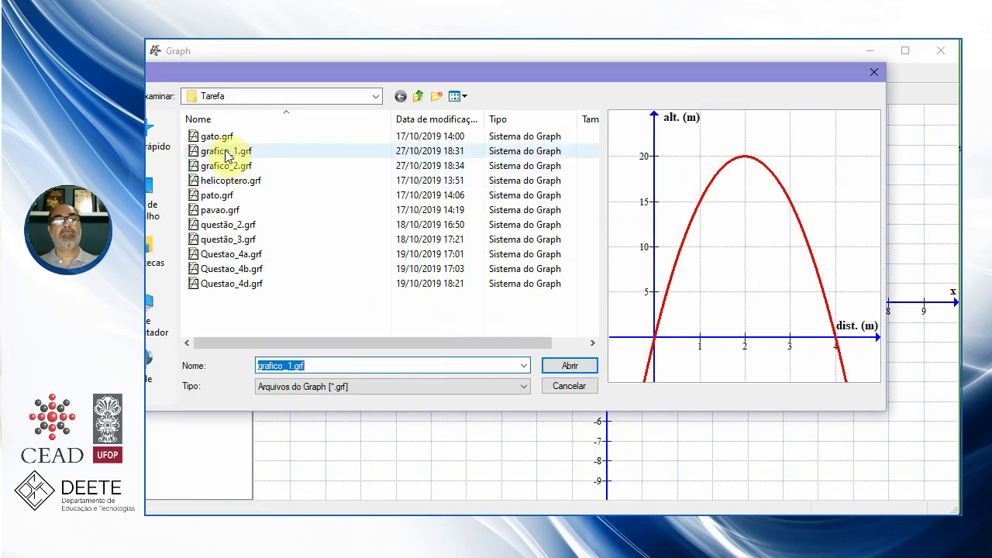
pyautogui.click(227, 152)
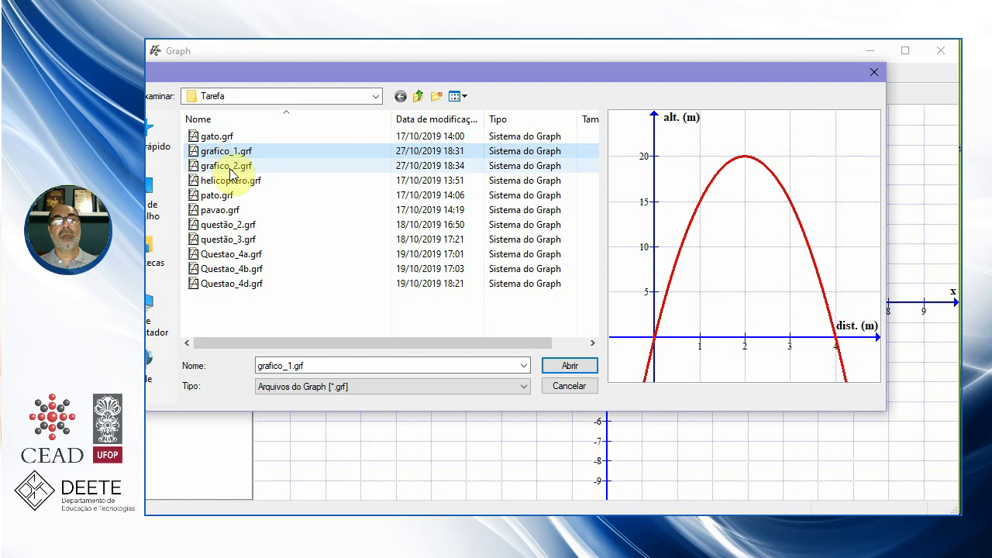
pyautogui.click(230, 167)
pyautogui.click(233, 152)
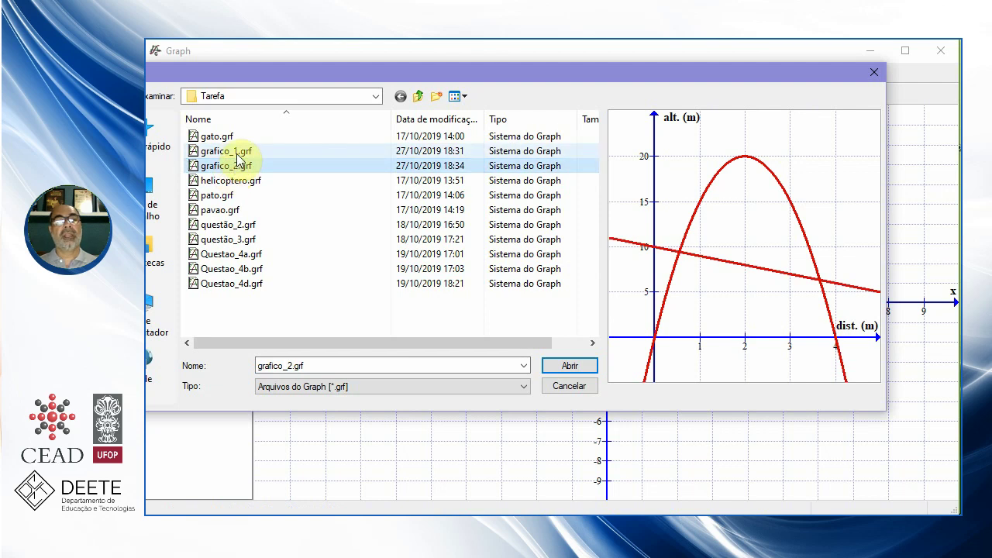
pyautogui.click(236, 166)
pyautogui.click(235, 153)
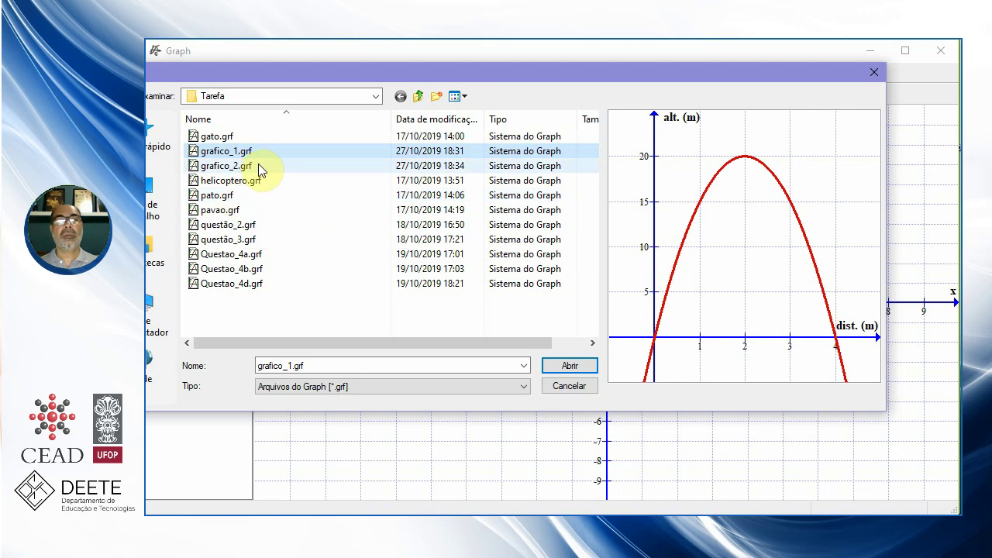
pyautogui.click(242, 166)
pyautogui.click(239, 152)
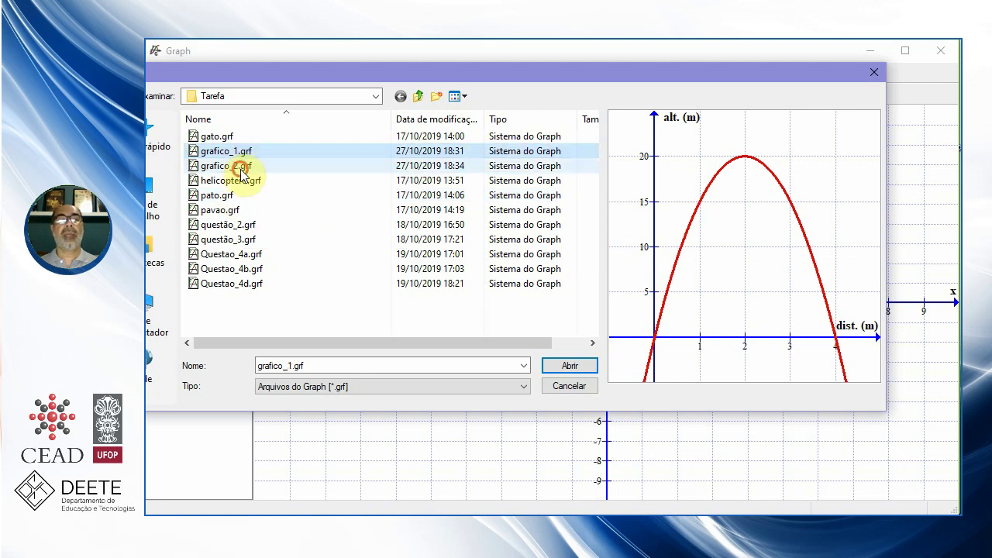
pyautogui.click(242, 166)
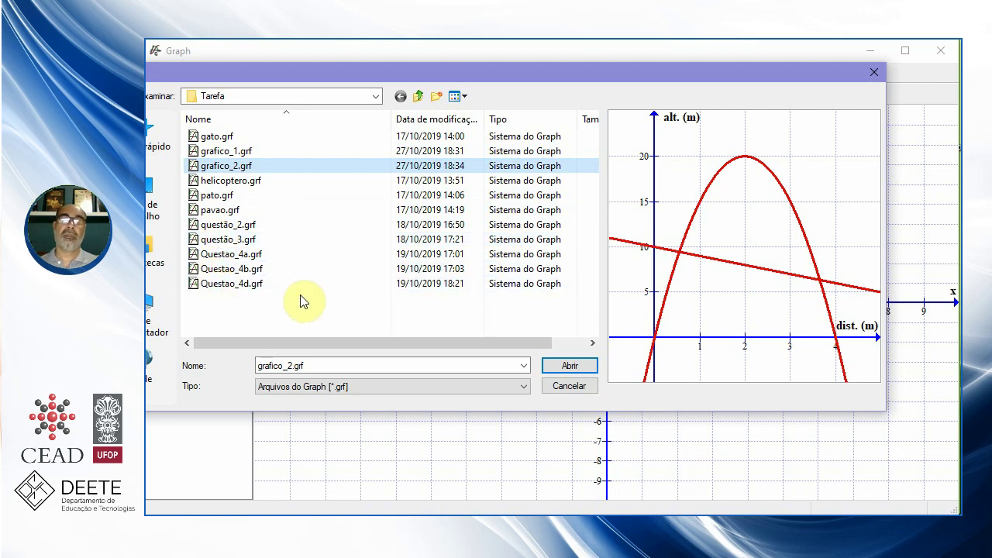
pyautogui.click(556, 369)
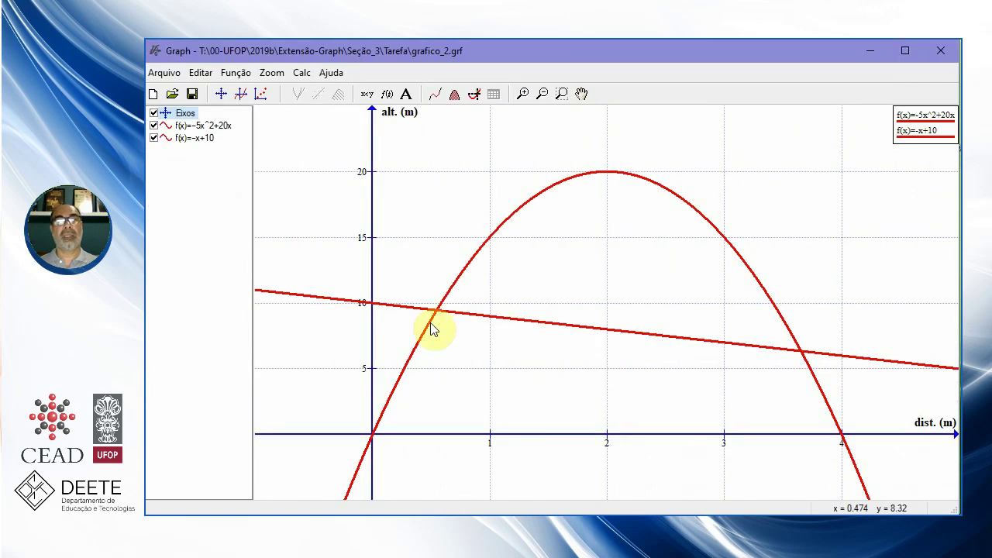